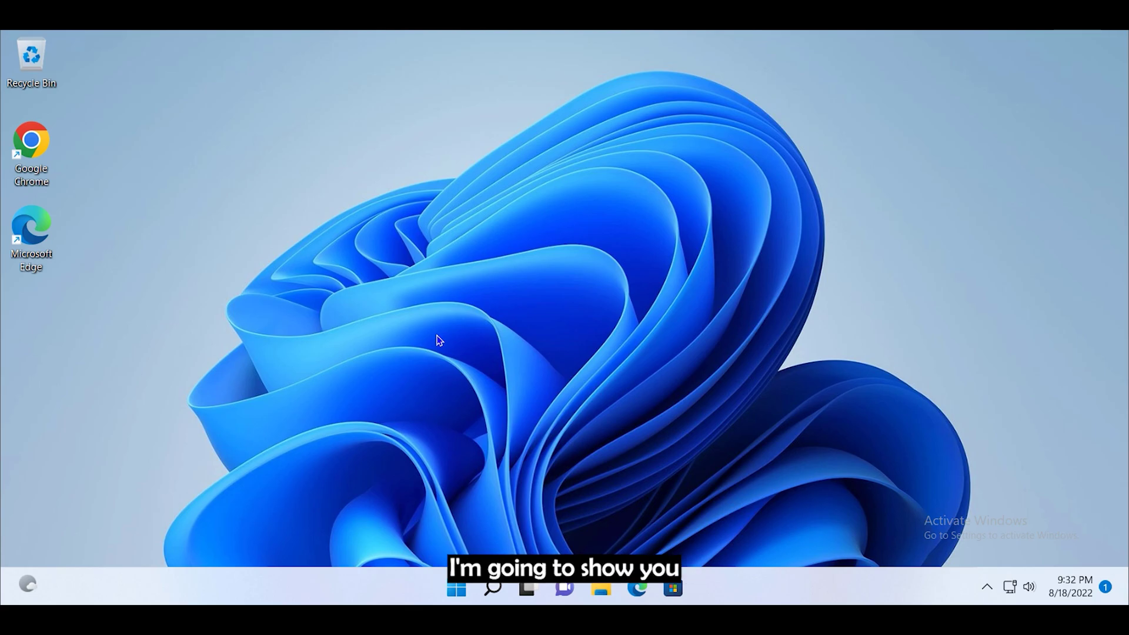
# Step: Open Settings and go to Troubleshoot > Other troubleshooters, showing the Search and Indexing entry
pyautogui.rightClick(453, 599)
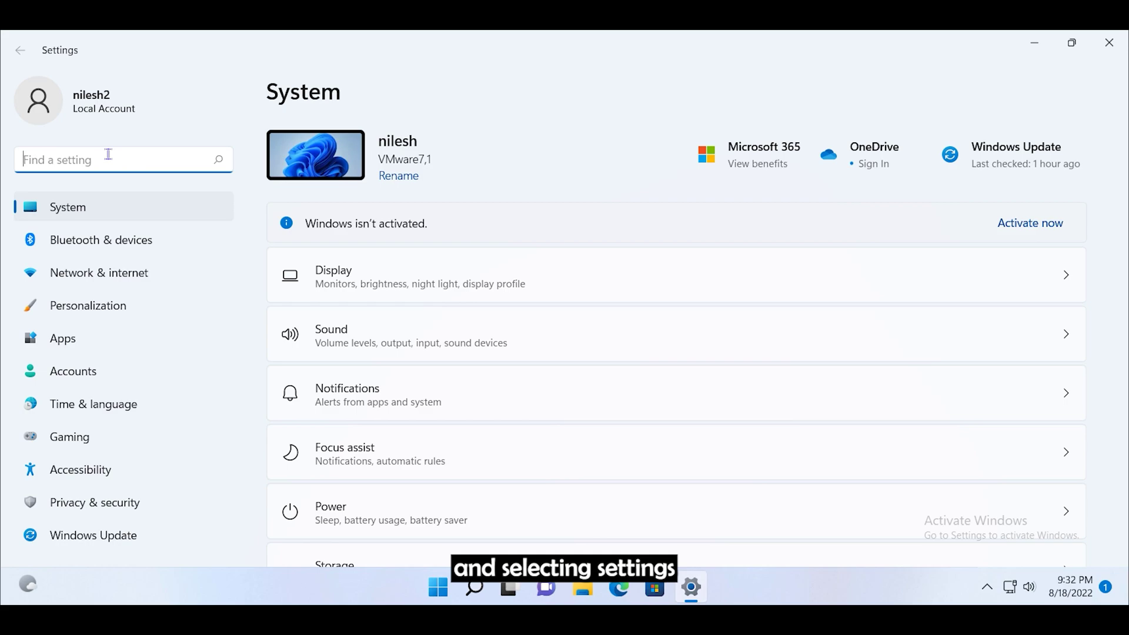
pyautogui.write('troublesh')
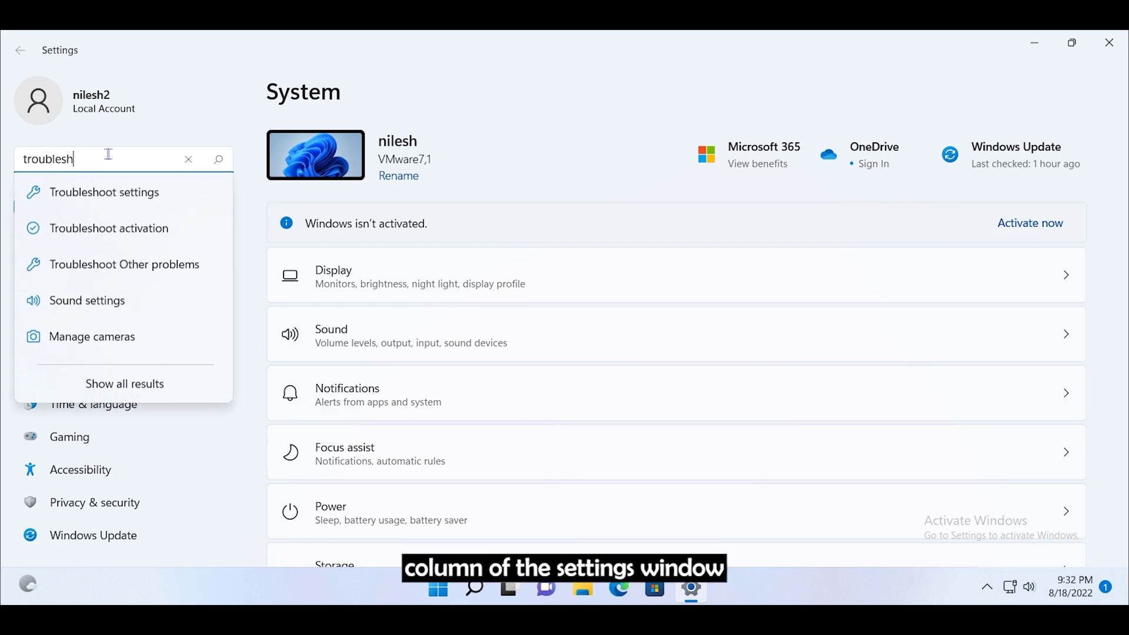
pyautogui.click(145, 196)
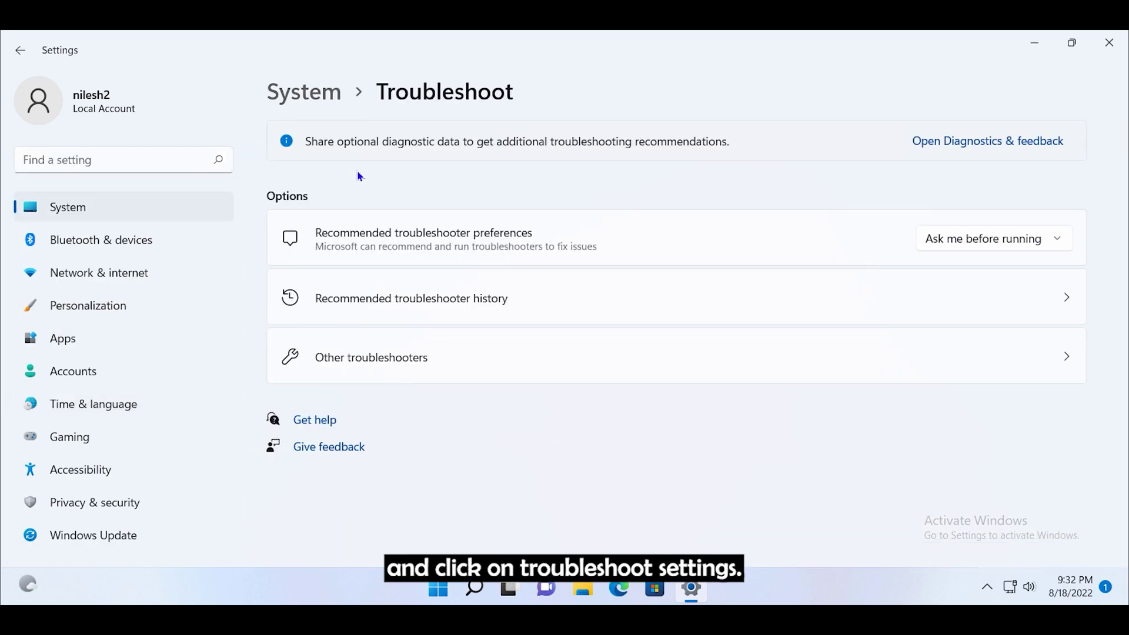
pyautogui.click(412, 363)
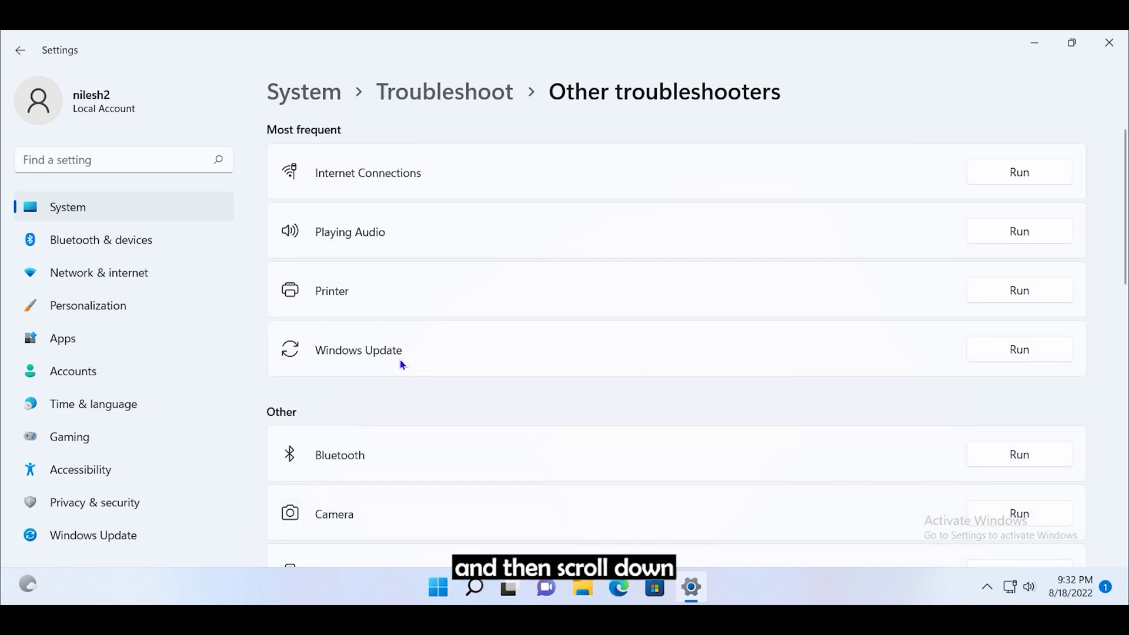
pyautogui.scroll(-3, 484, 363)
pyautogui.scroll(-2, 484, 362)
pyautogui.scroll(-1, 485, 362)
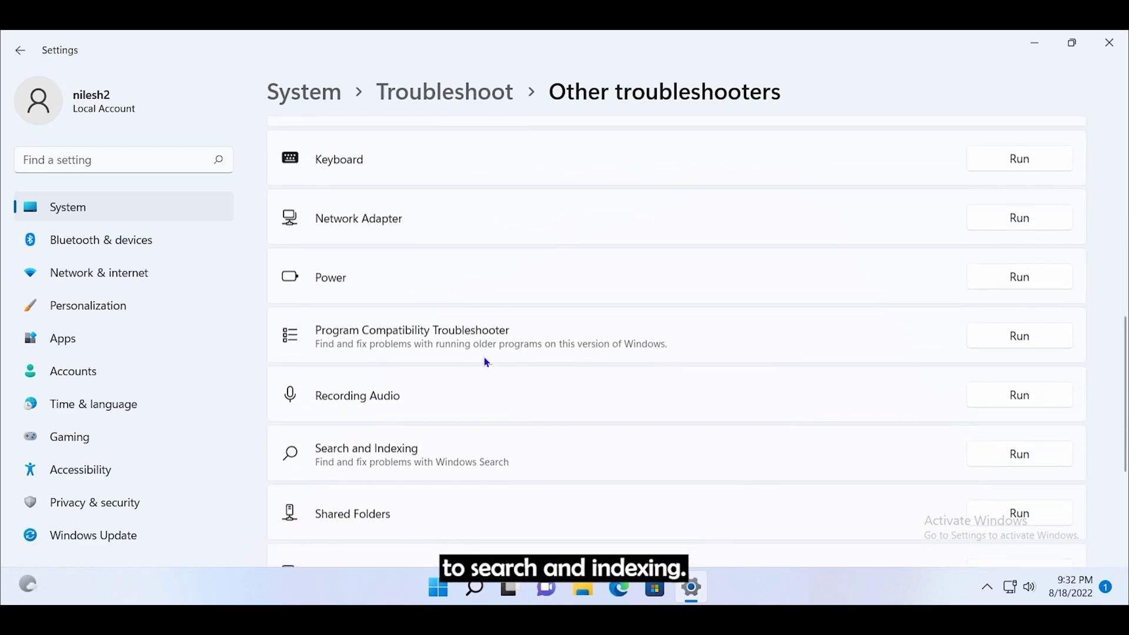
pyautogui.scroll(-3, 484, 358)
pyautogui.scroll(-1, 454, 340)
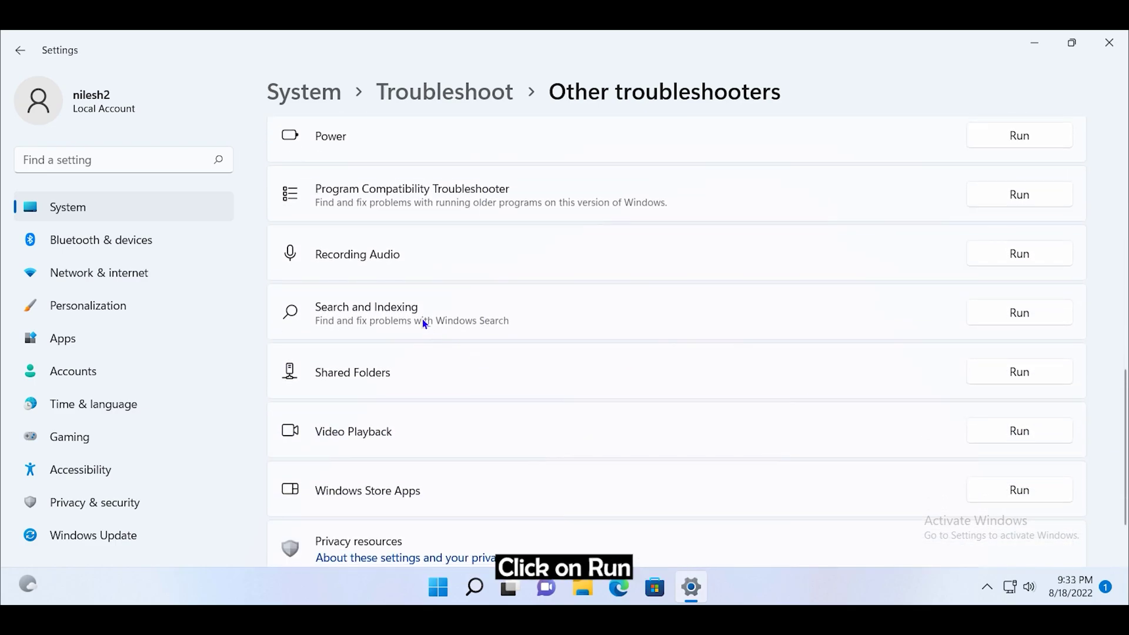
# Step: Run Search and Indexing, reporting missing file results and empty Outlook search, then close it
pyautogui.click(1032, 313)
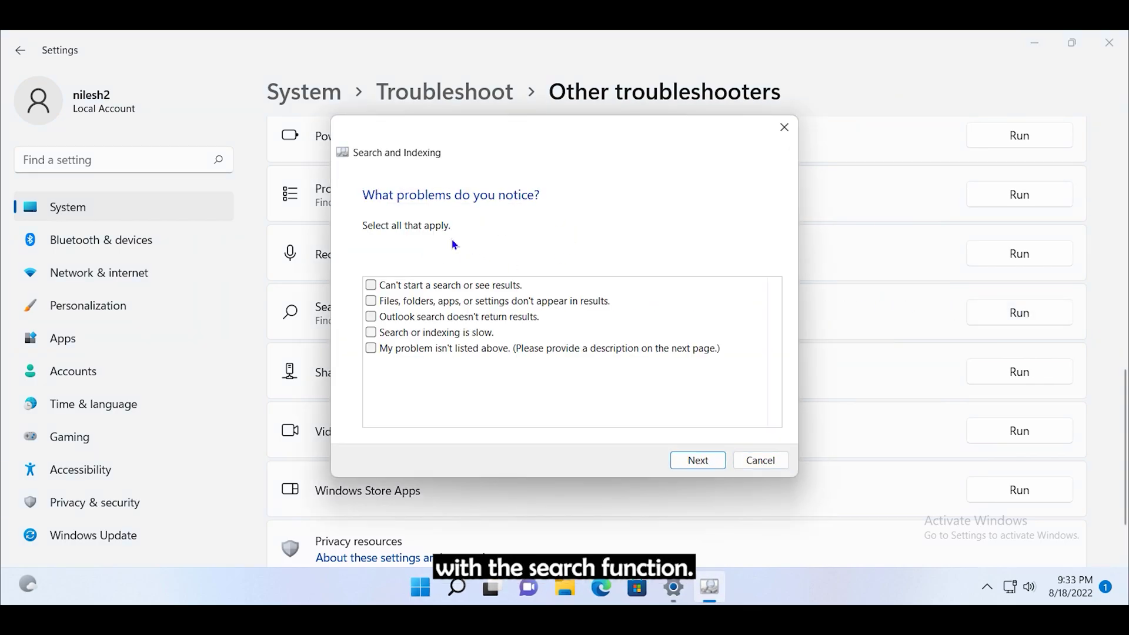
pyautogui.click(371, 285)
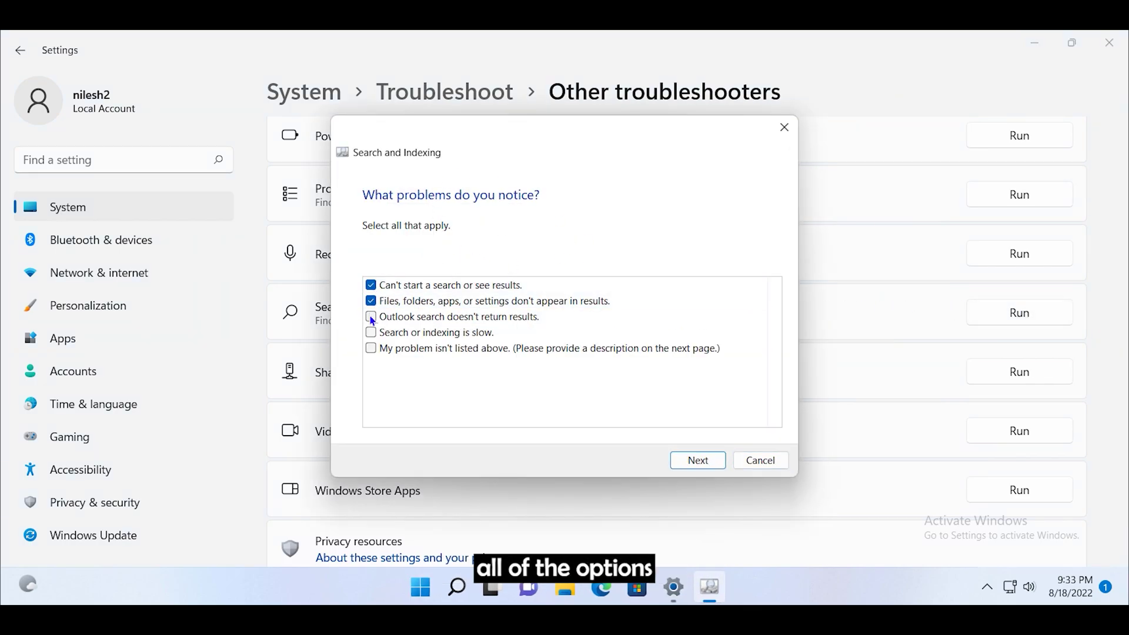
pyautogui.click(371, 317)
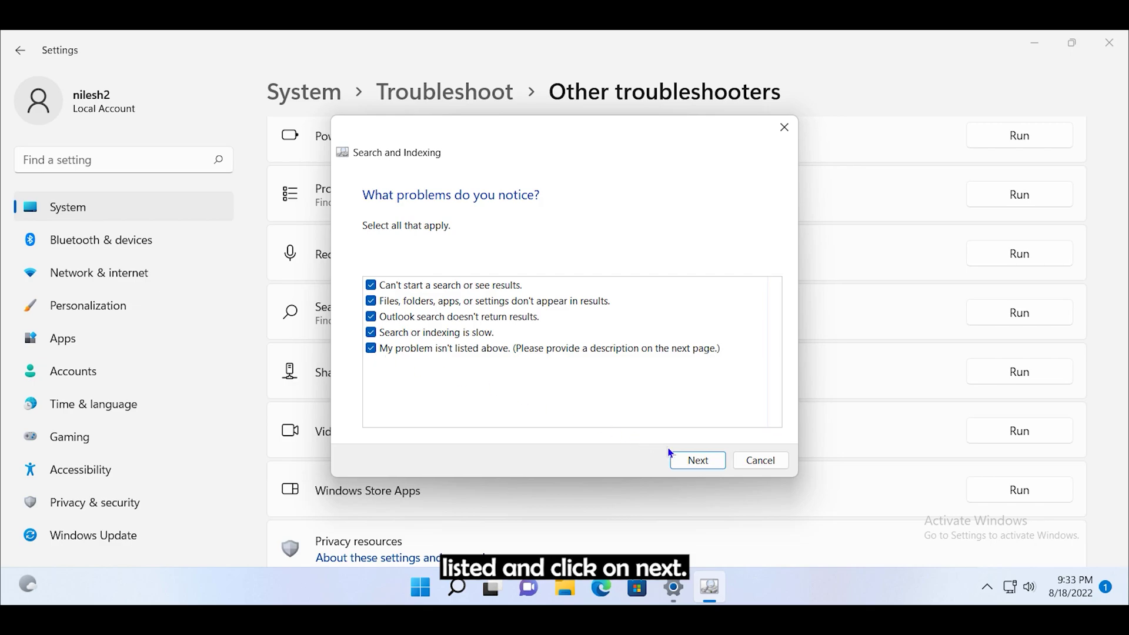
pyautogui.click(694, 457)
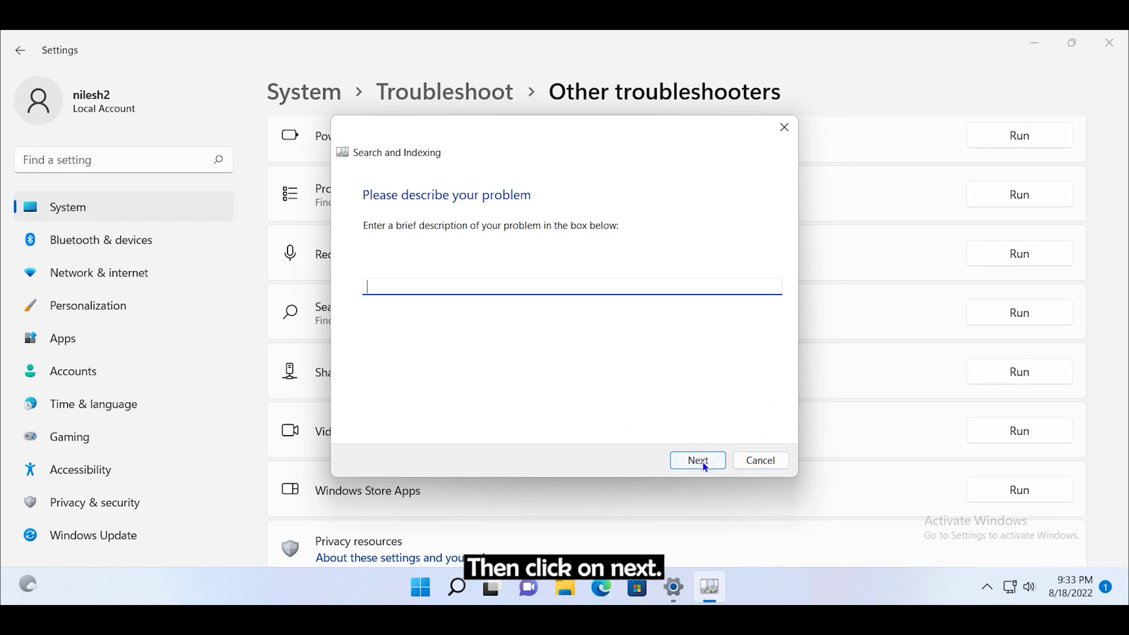
pyautogui.click(704, 464)
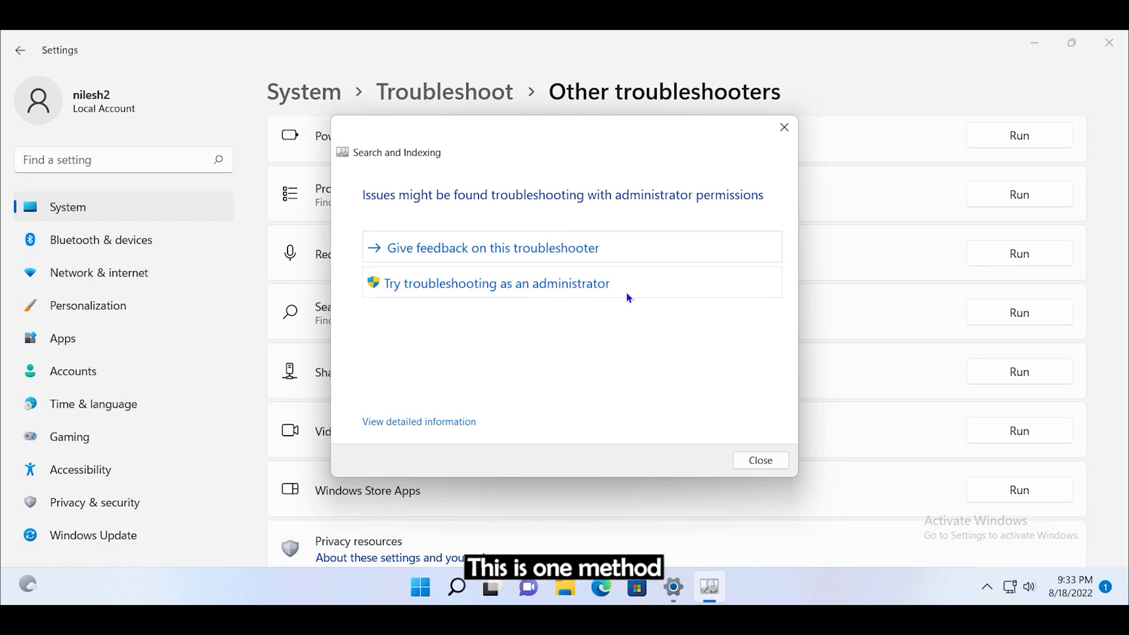
pyautogui.click(750, 461)
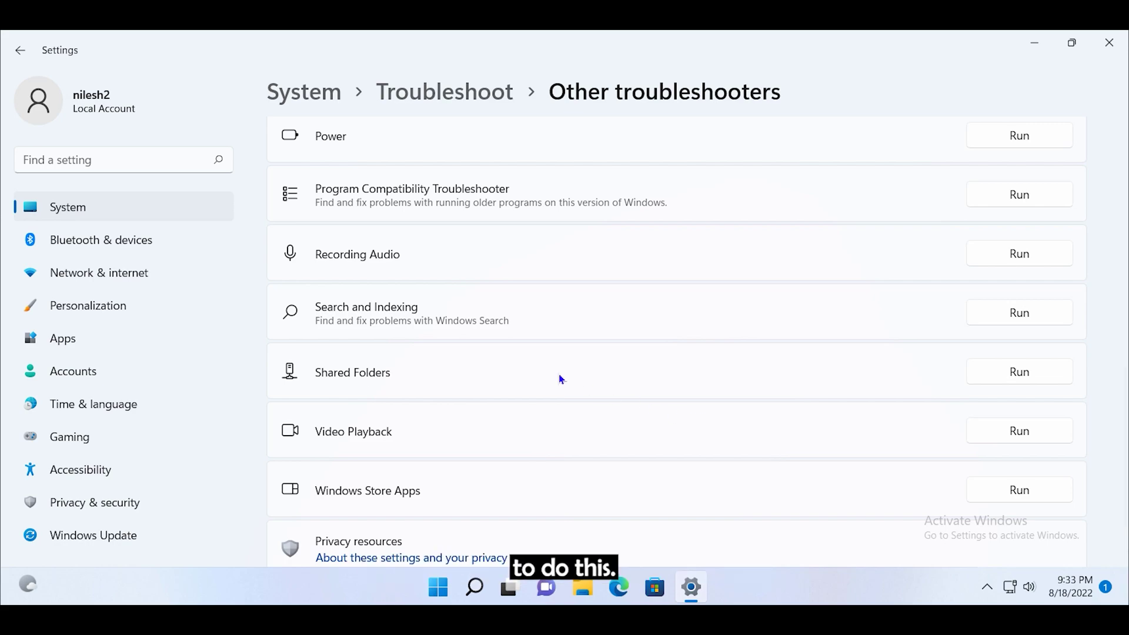
# Step: Launch Task Manager from the Ctrl+Alt+Delete security options screen
pyautogui.hotkey('ctrl', 'alt', 'Delete')
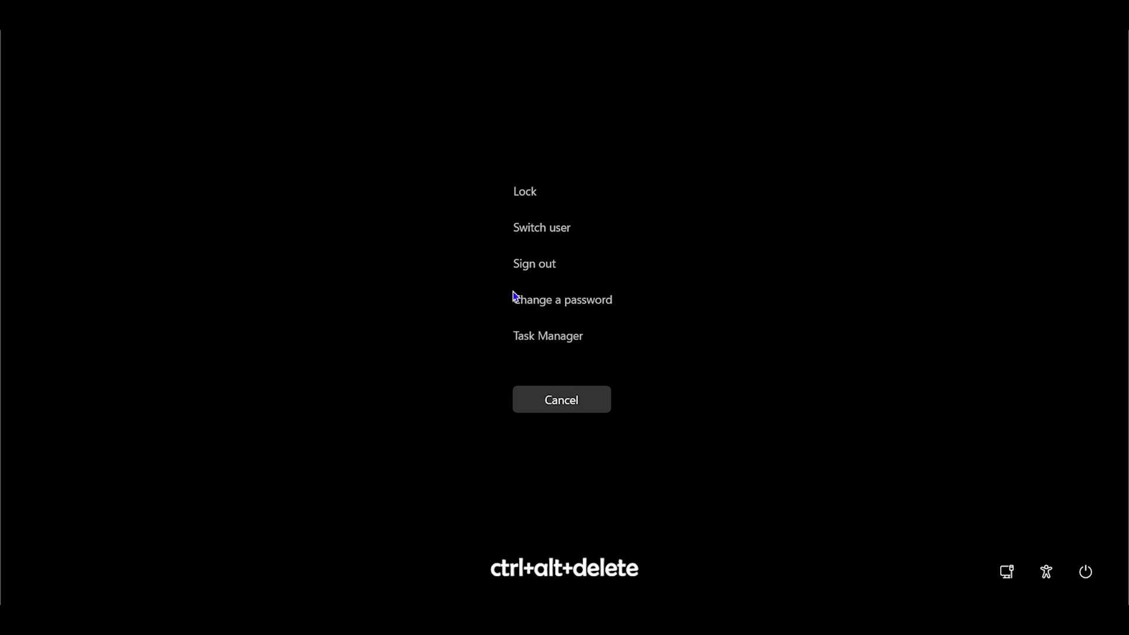
pyautogui.click(568, 342)
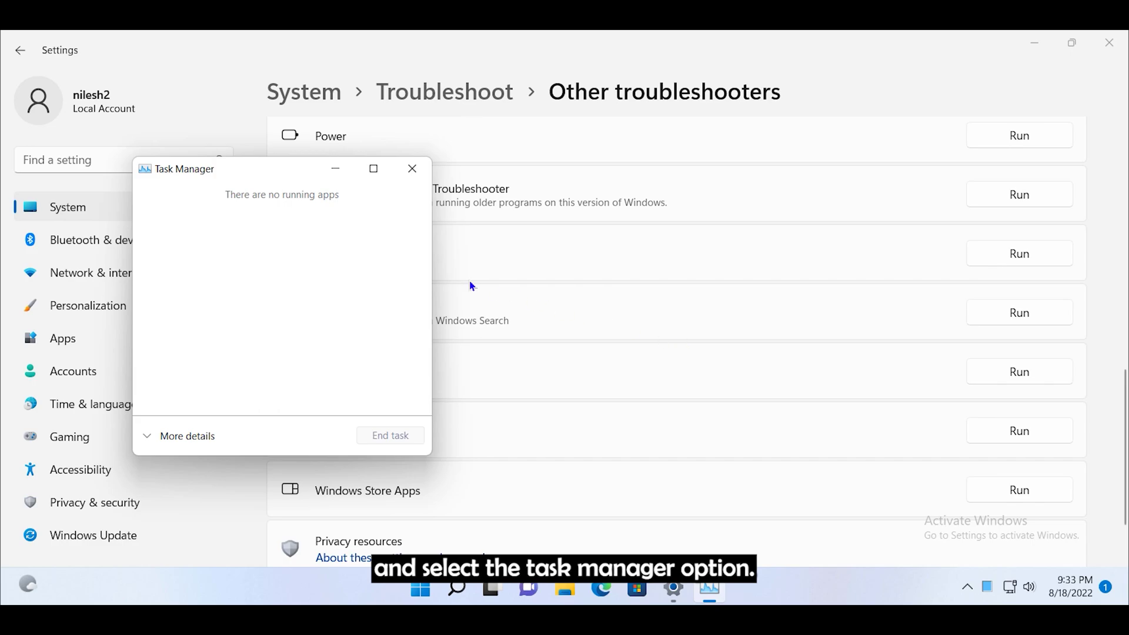
# Step: Expand Task Manager to full view and run 'powershell' as a new administrator task
pyautogui.click(202, 436)
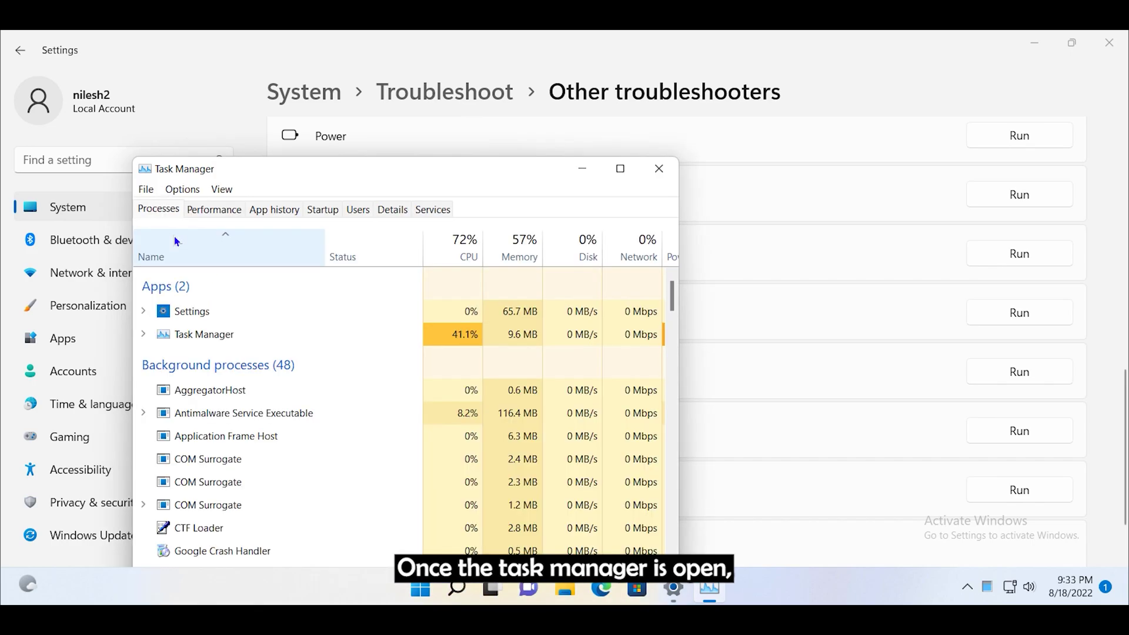
pyautogui.click(151, 195)
pyautogui.click(162, 206)
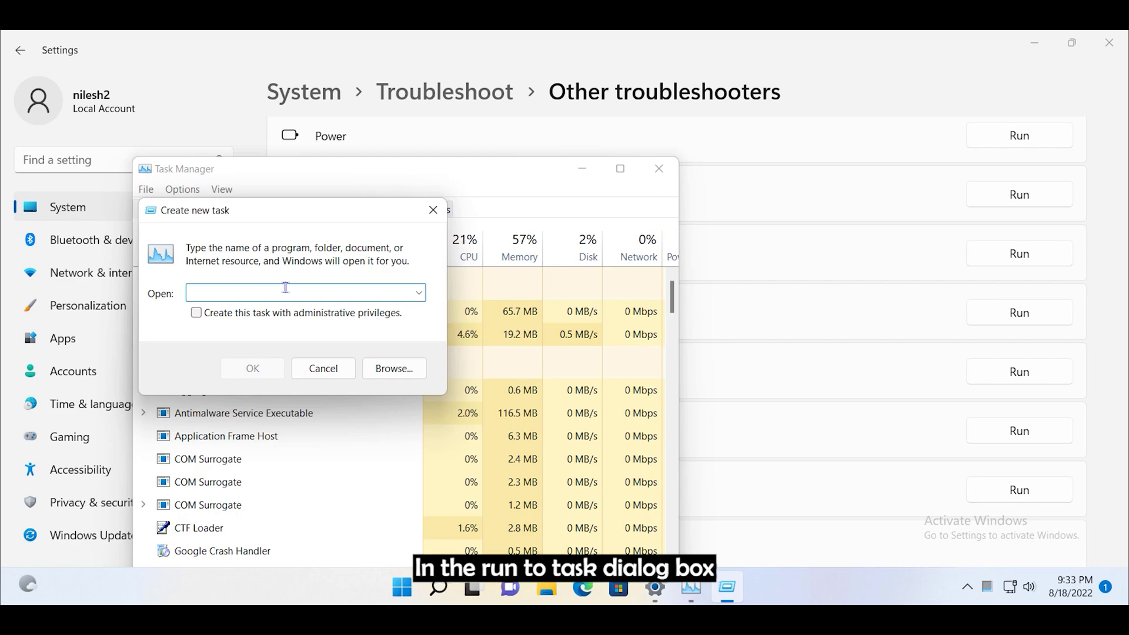
pyautogui.write('powershell')
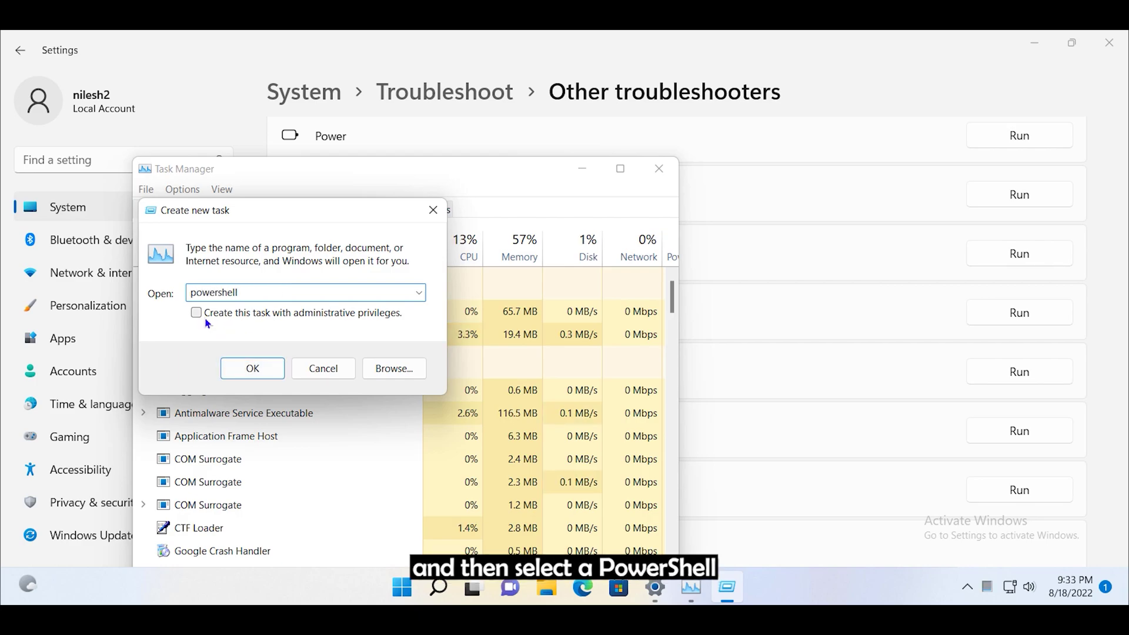
pyautogui.click(205, 313)
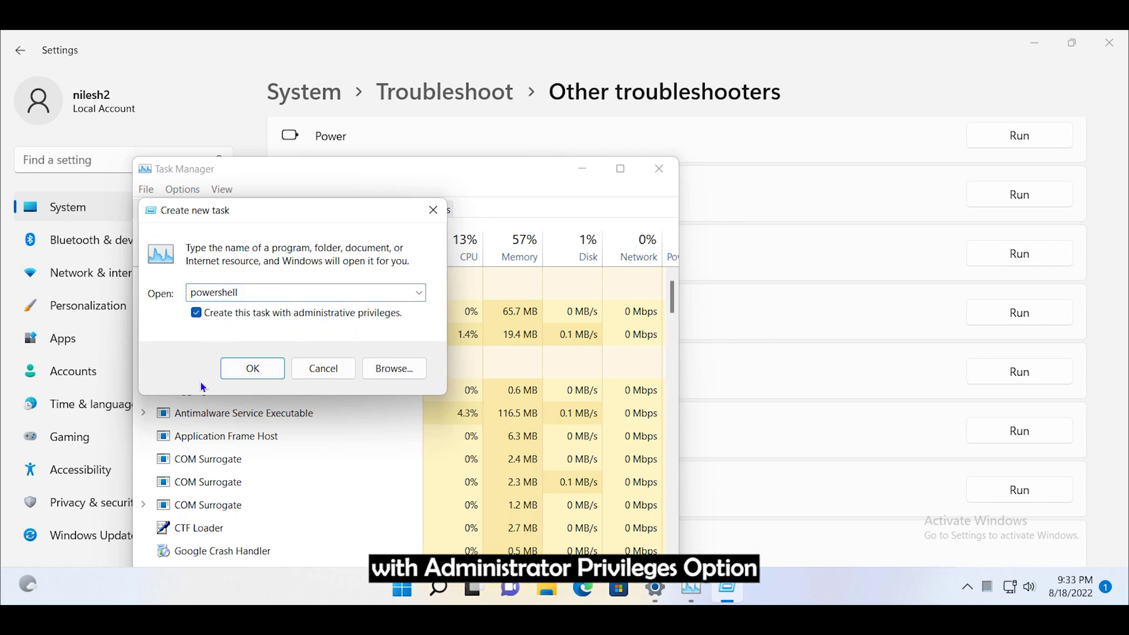
pyautogui.click(254, 368)
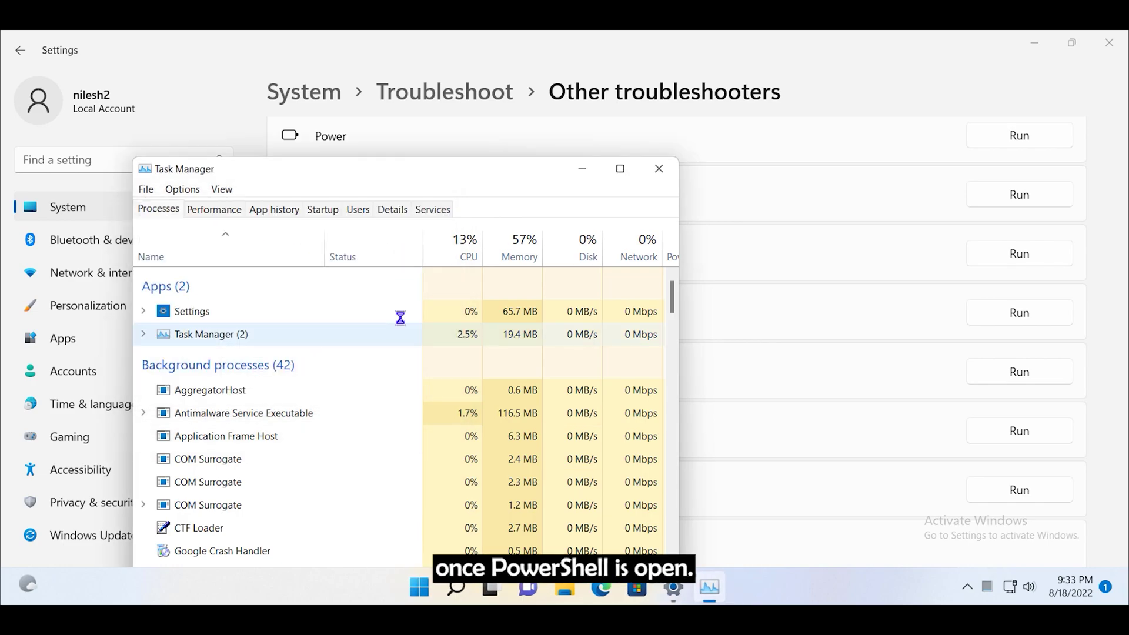